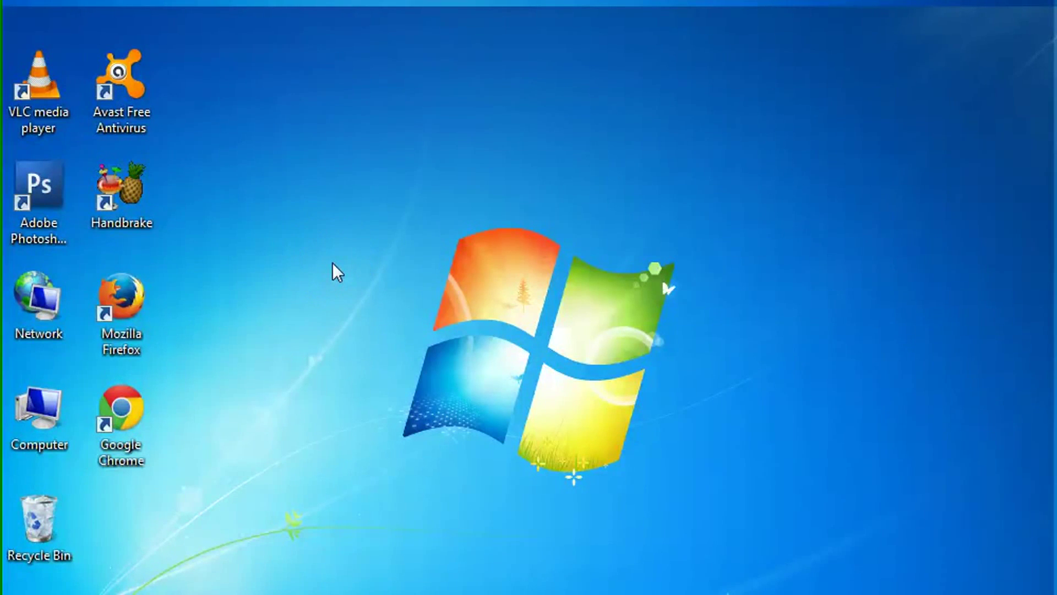
# Launch Google Chrome from its desktop shortcut.
pyautogui.click(124, 429)
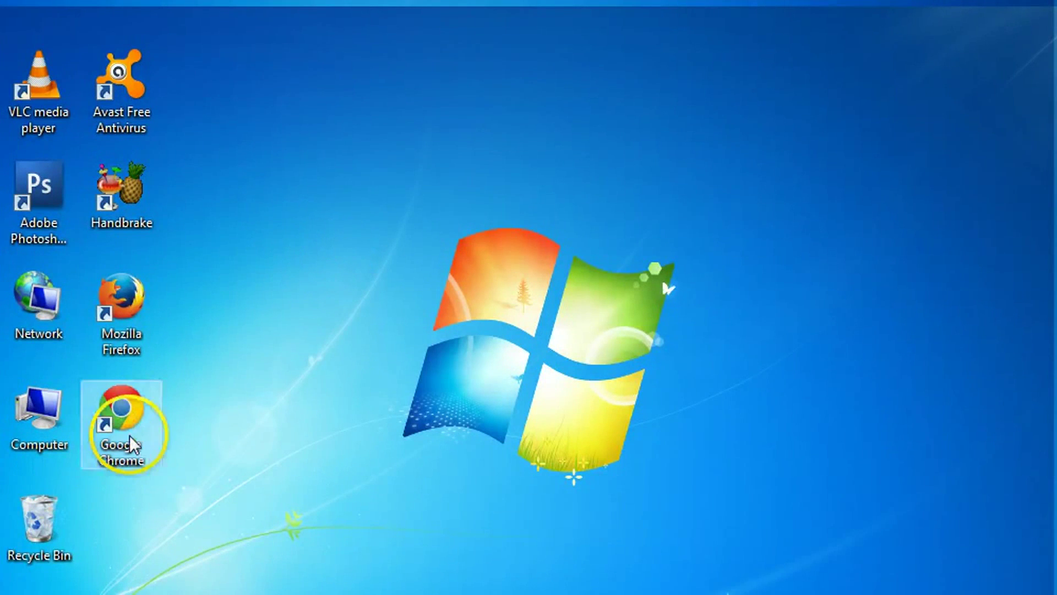
pyautogui.doubleClick(131, 441)
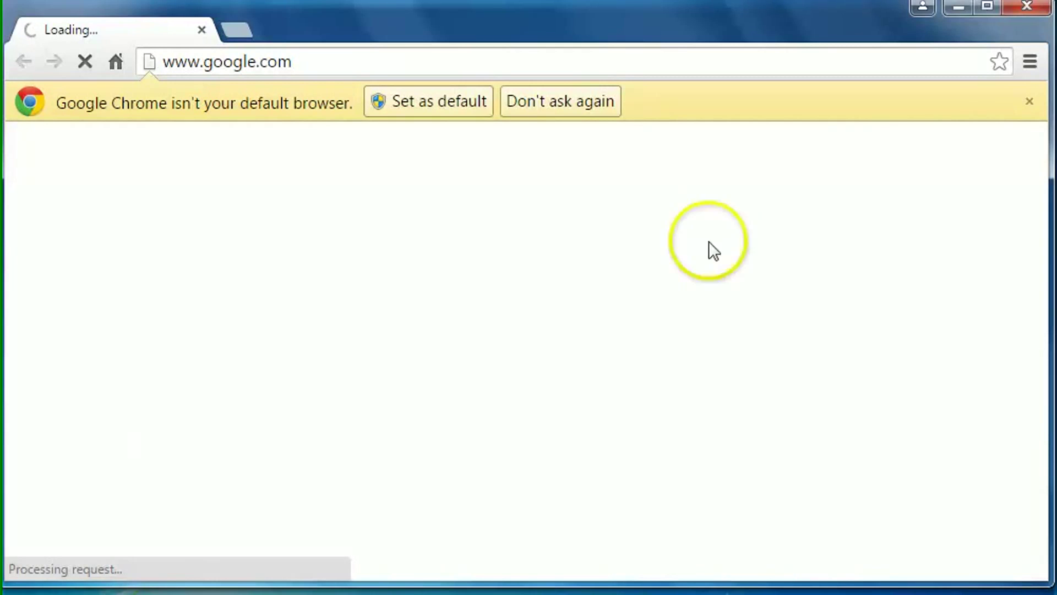
# Reach the Chrome Web Store via Settings > Extensions > Get more extensions.
pyautogui.click(1030, 63)
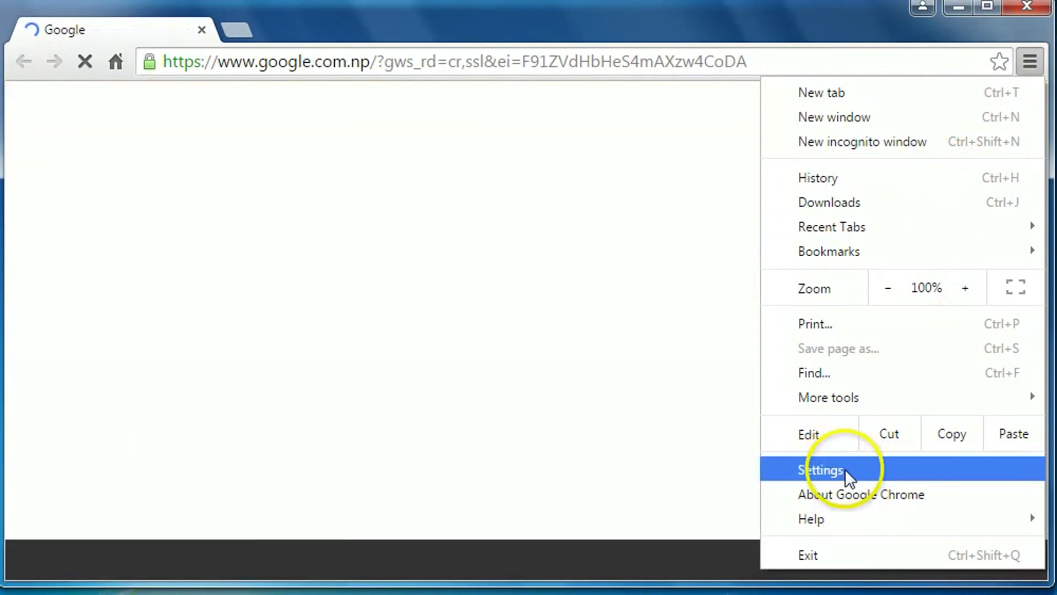
pyautogui.click(874, 470)
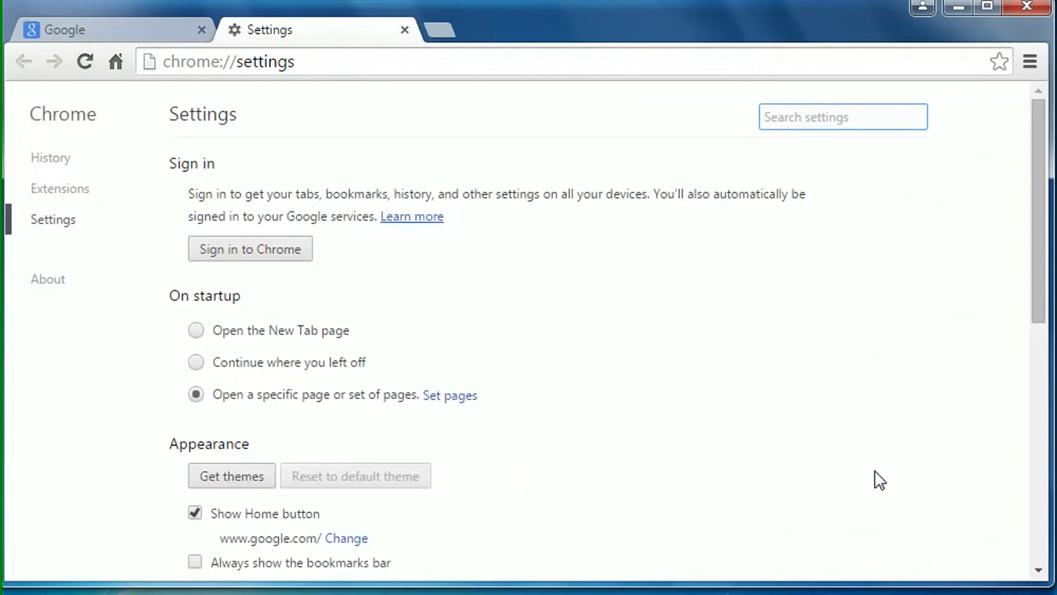
pyautogui.click(60, 189)
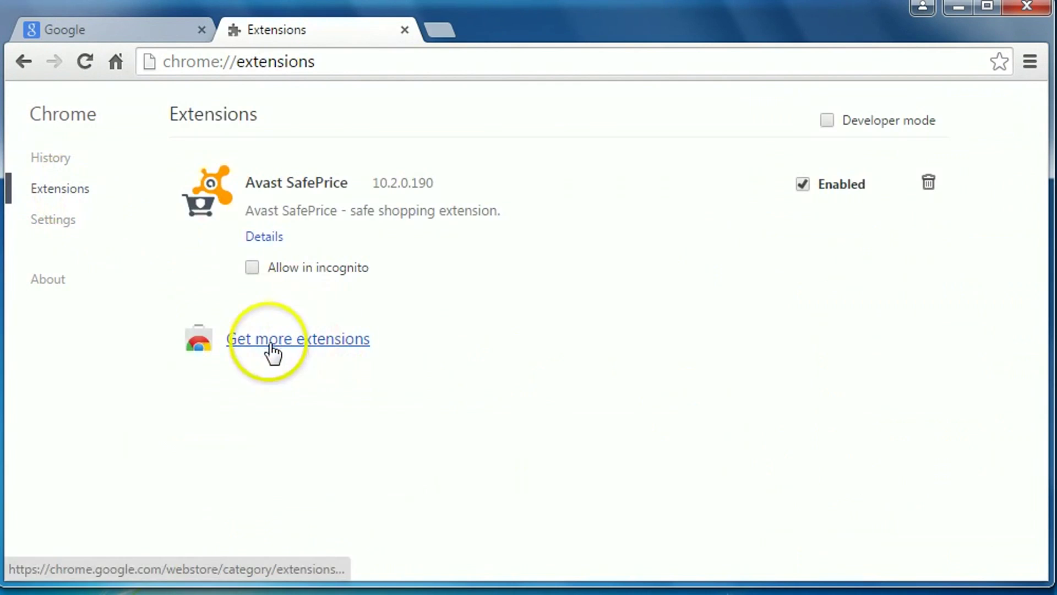
pyautogui.click(307, 340)
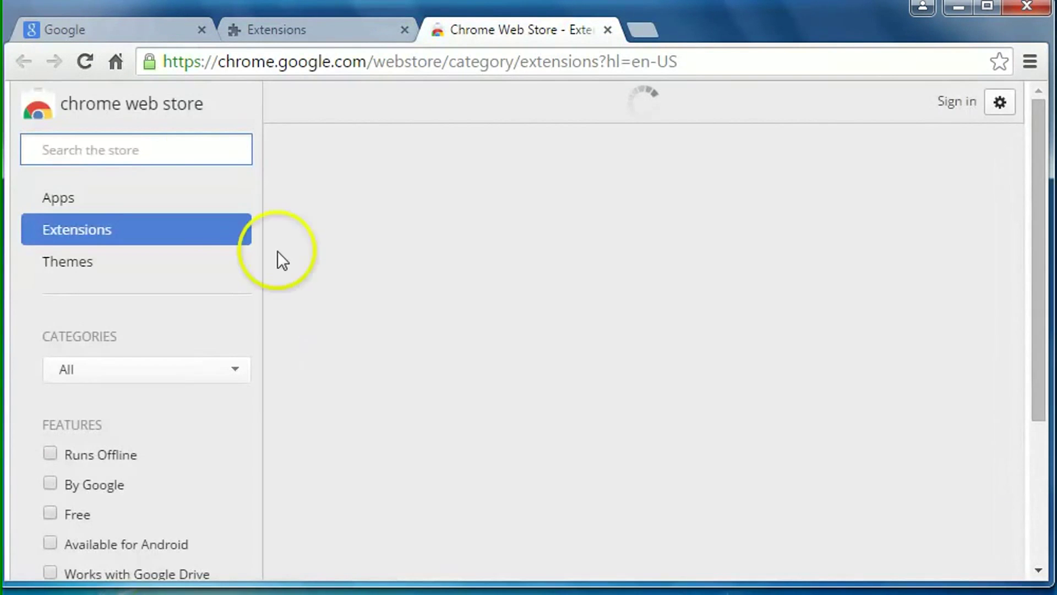
# Search the Chrome Web Store for 'addblock plus' and show the results.
pyautogui.click(91, 157)
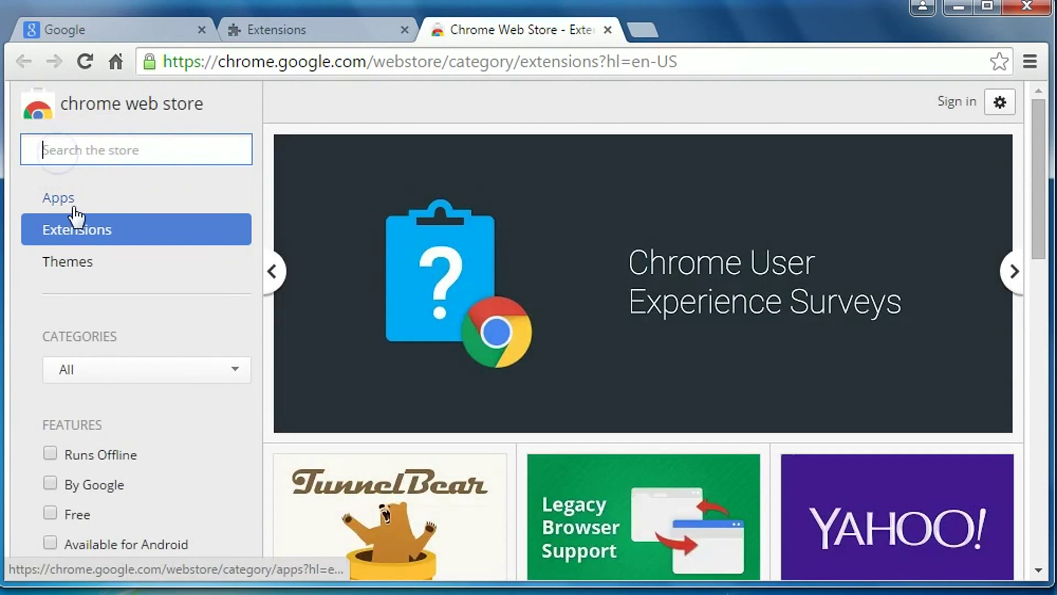
pyautogui.write('a')
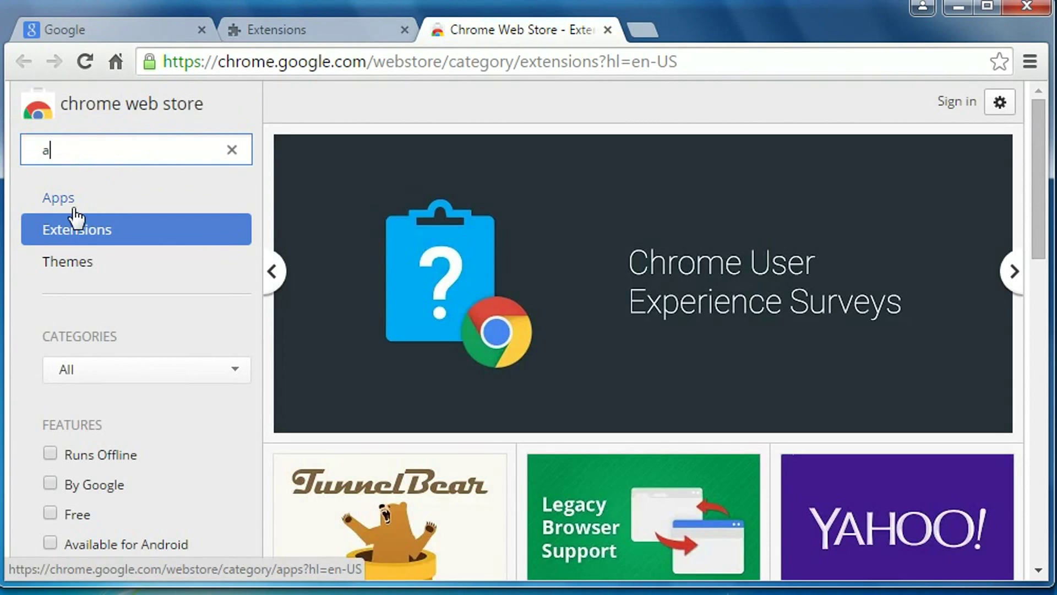
pyautogui.press('BackSpace')
pyautogui.write('addblock plus')
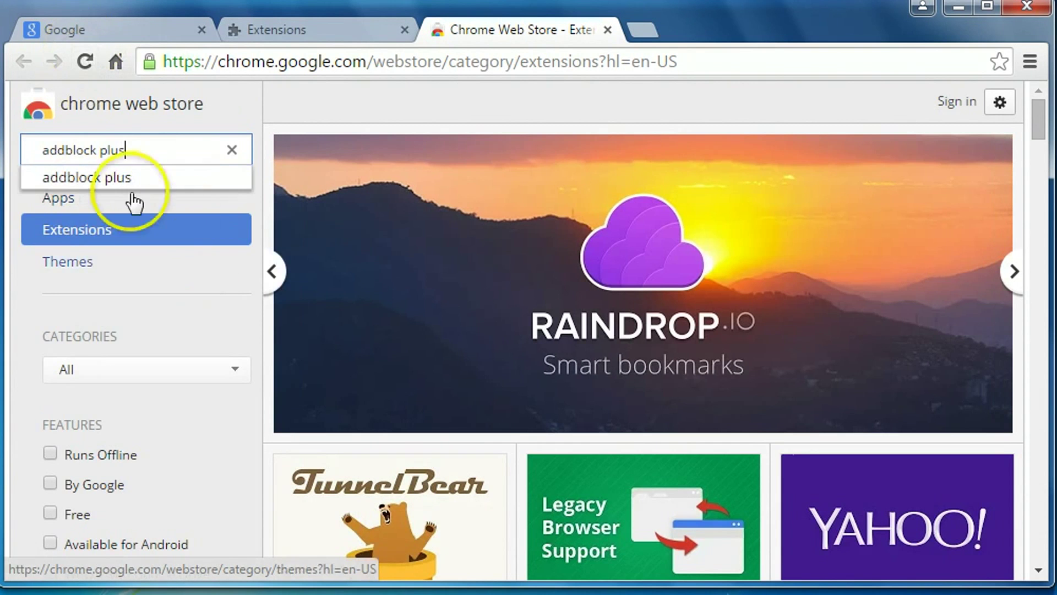
pyautogui.click(123, 178)
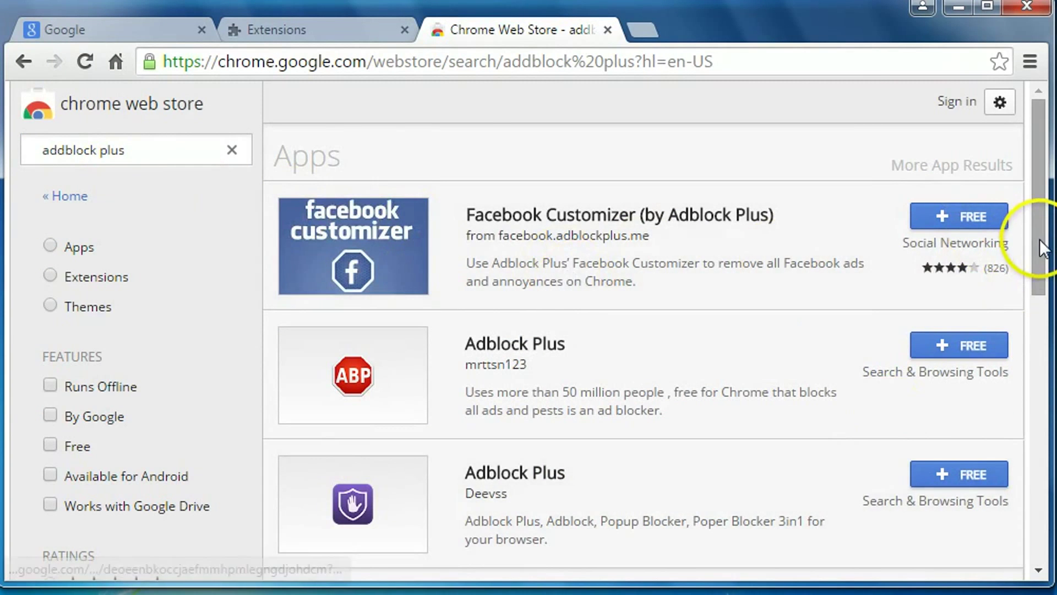
pyautogui.moveTo(1039, 239); pyautogui.dragTo(1051, 406)
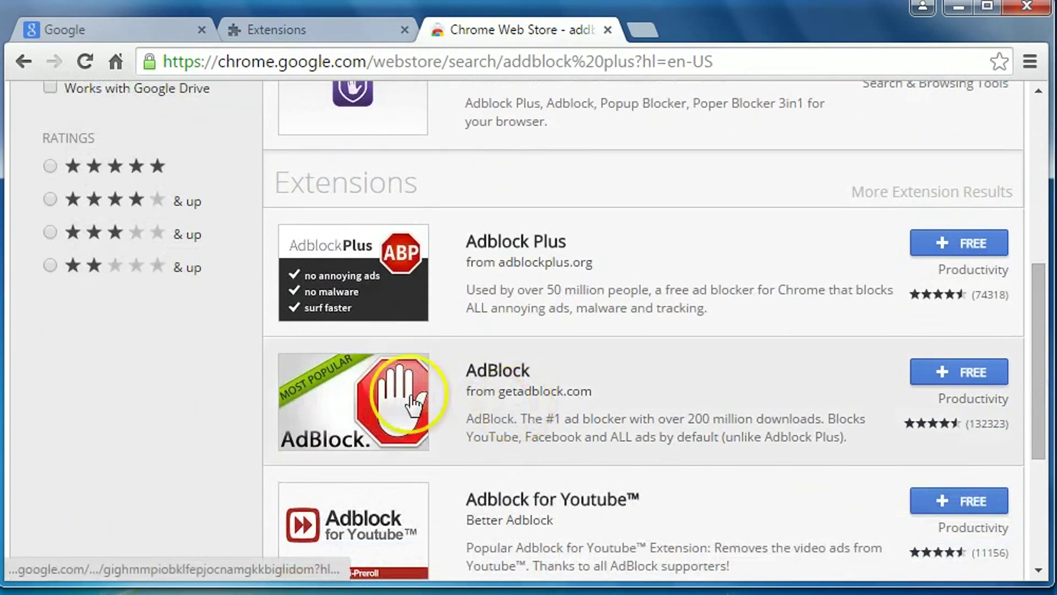
# Install the AdBlock extension from getadblock.com and confirm its permissions.
pyautogui.click(964, 381)
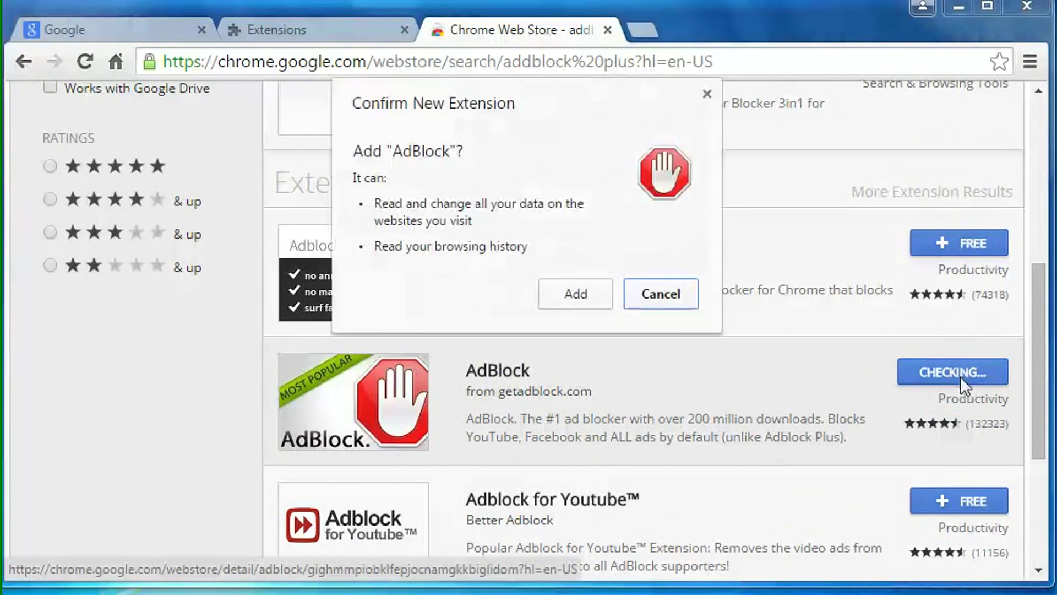
pyautogui.click(569, 296)
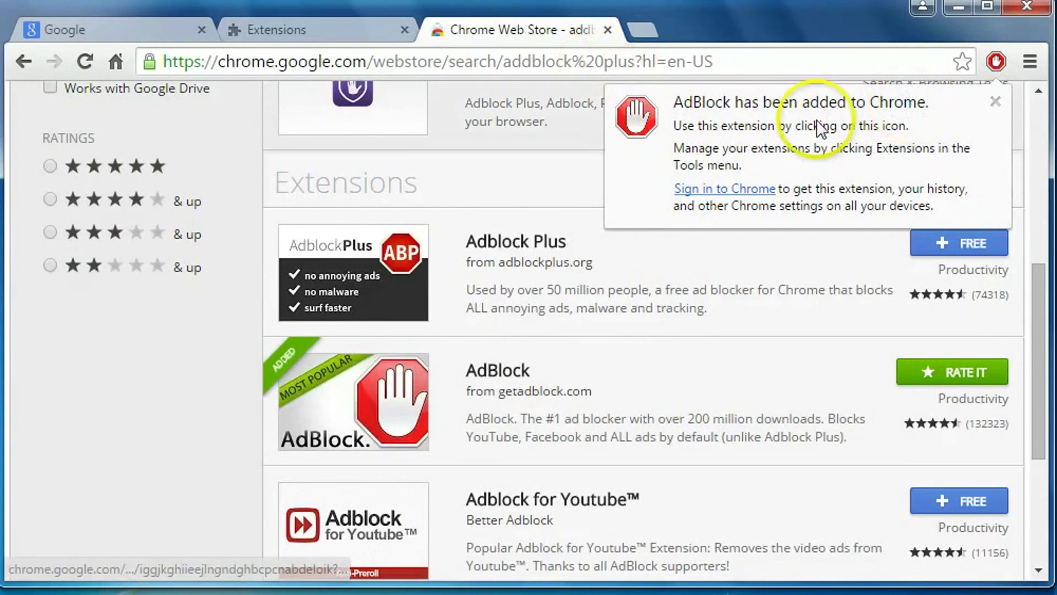
# Dismiss the AdBlock notice and close all tabs to exit Chrome.
pyautogui.click(995, 102)
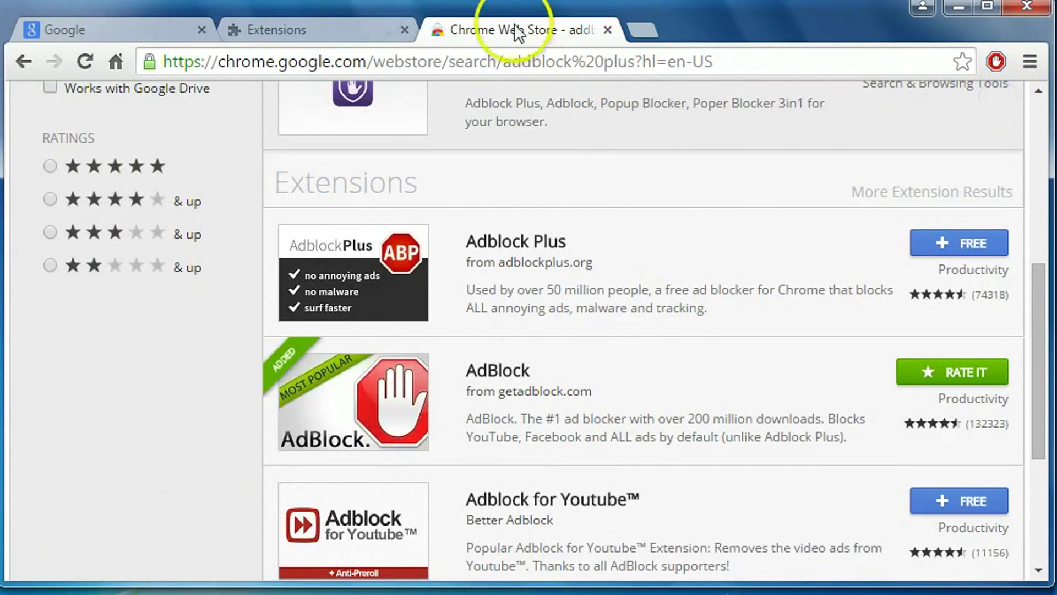
pyautogui.click(608, 30)
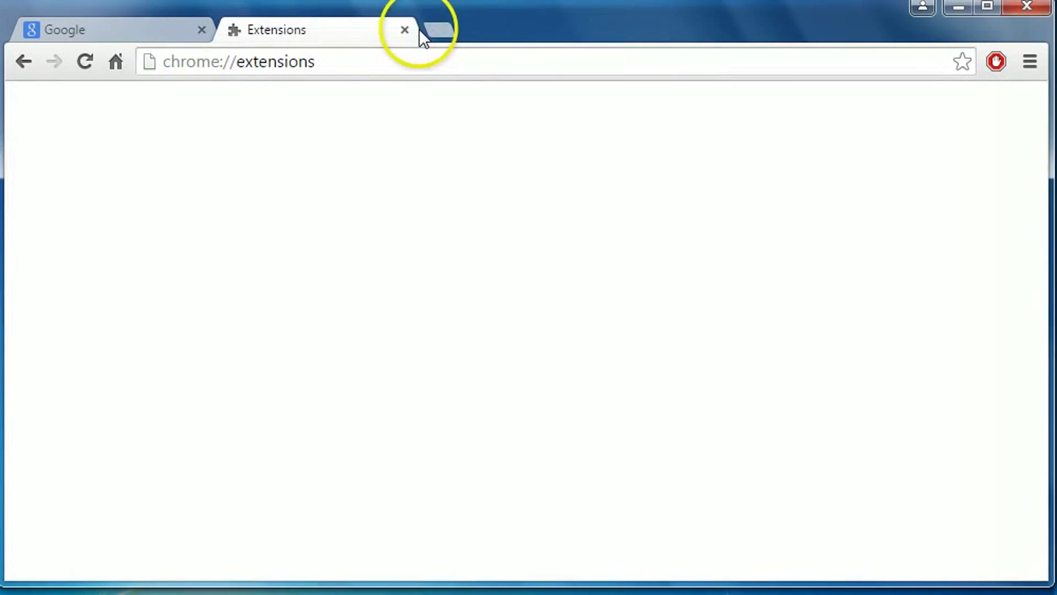
pyautogui.click(403, 30)
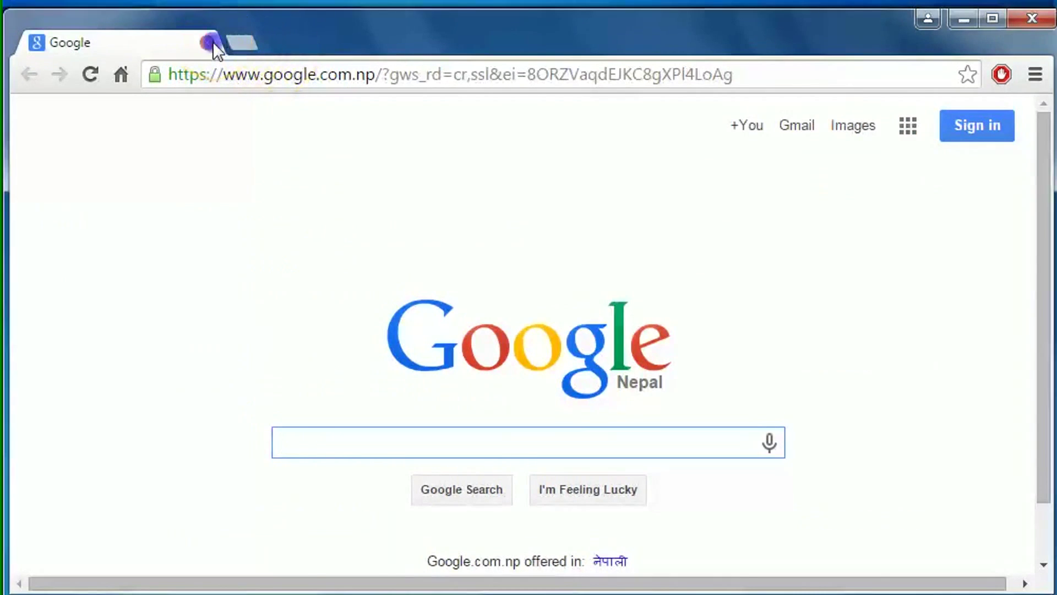
pyautogui.click(209, 42)
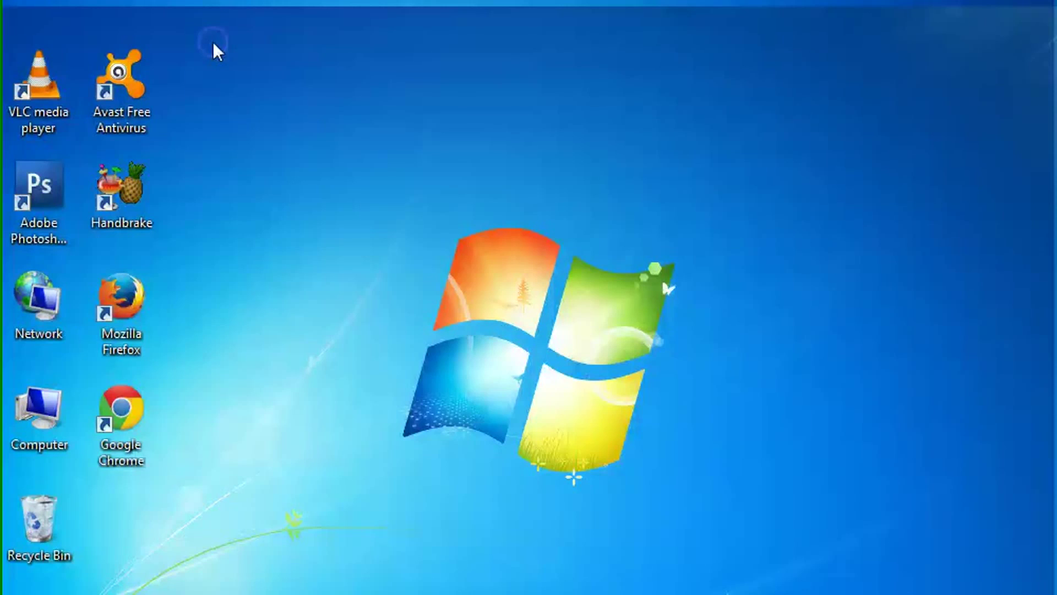
pyautogui.doubleClick(118, 419)
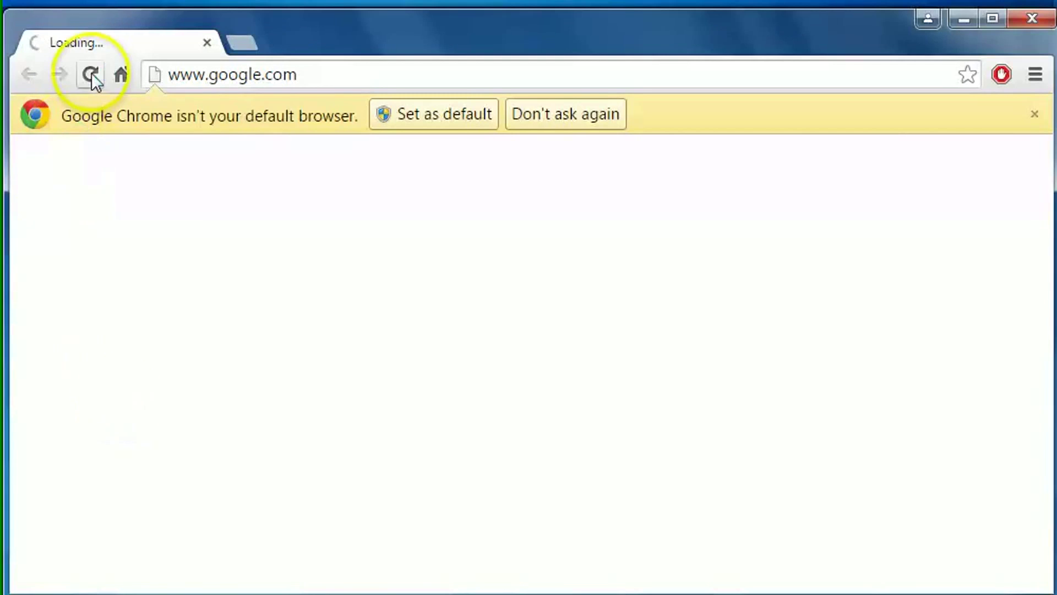
pyautogui.click(272, 74)
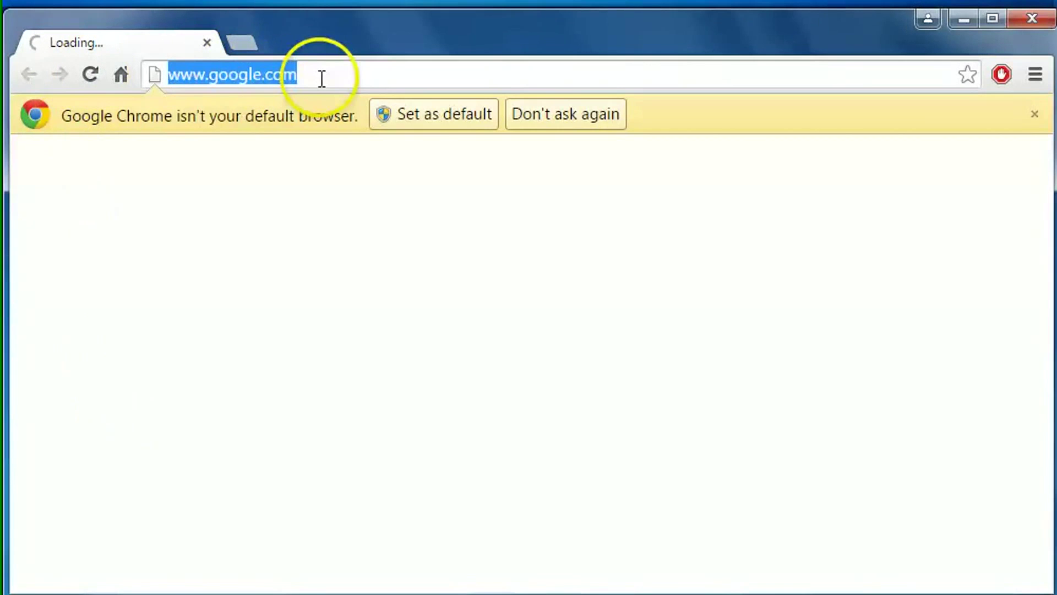
pyautogui.write('www.ne')
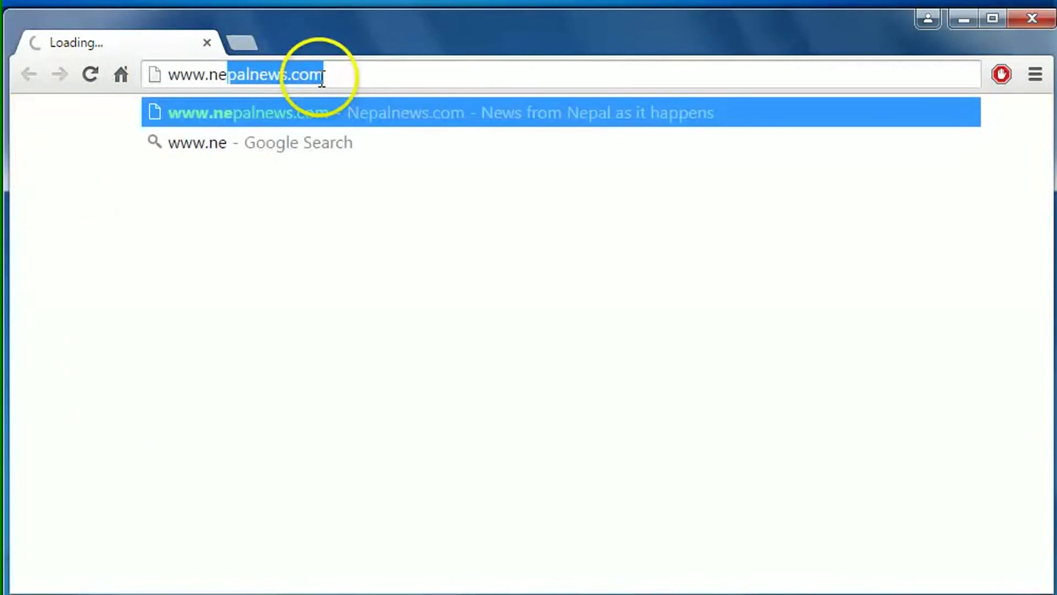
pyautogui.write('pal')
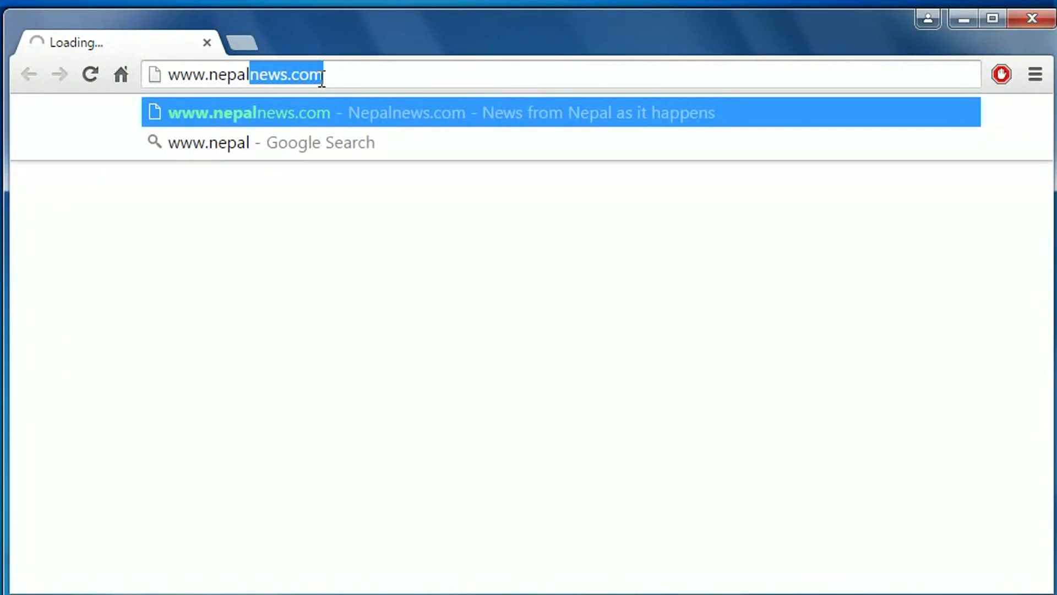
pyautogui.press('Return')
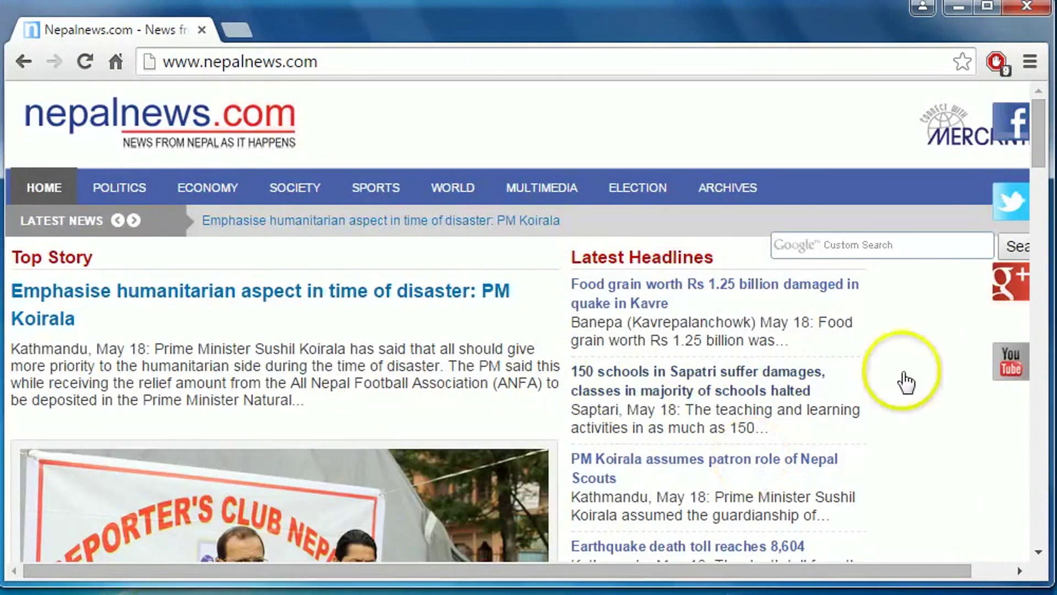
pyautogui.moveTo(1039, 158)
pyautogui.mouseDown()
pyautogui.moveTo(1048, 425)
pyautogui.moveTo(1037, 107)
pyautogui.mouseUp()
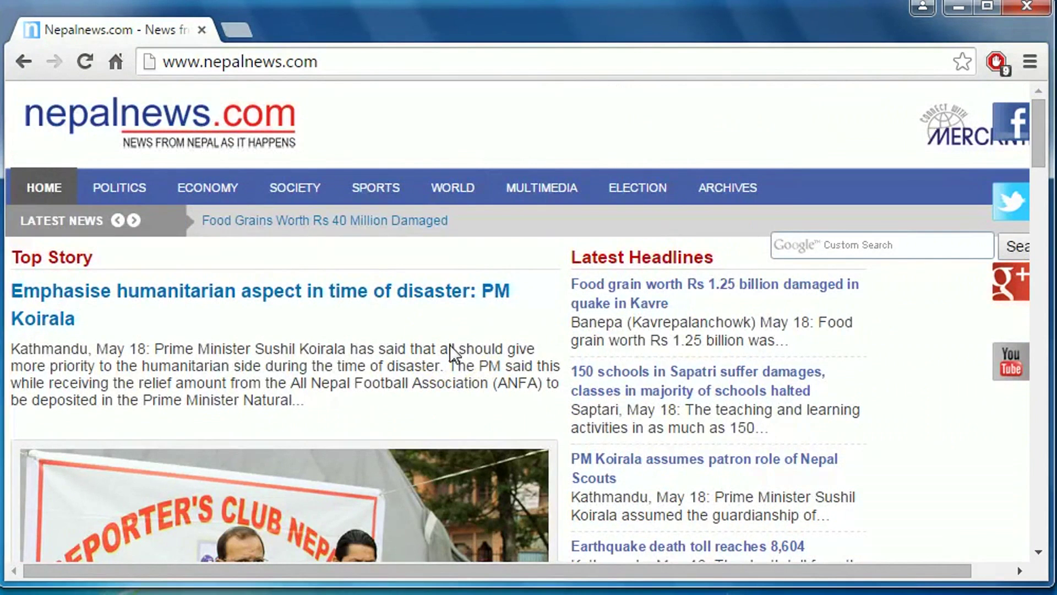
# Show AdBlock's popup for nepalnews.com reporting 9 ads blocked here, 12 in total.
pyautogui.click(997, 62)
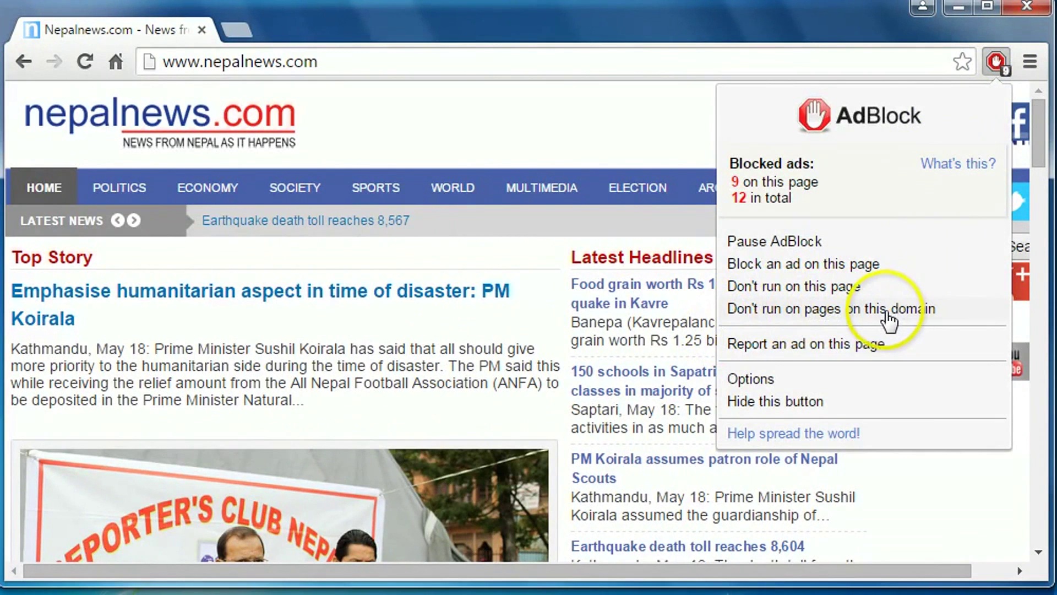
pyautogui.click(845, 314)
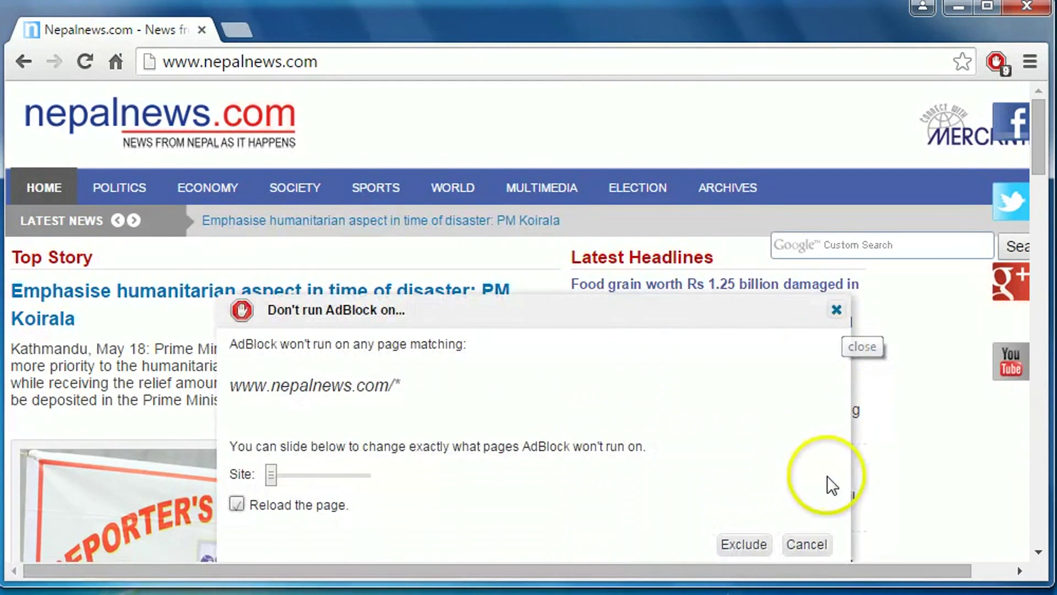
pyautogui.click(744, 544)
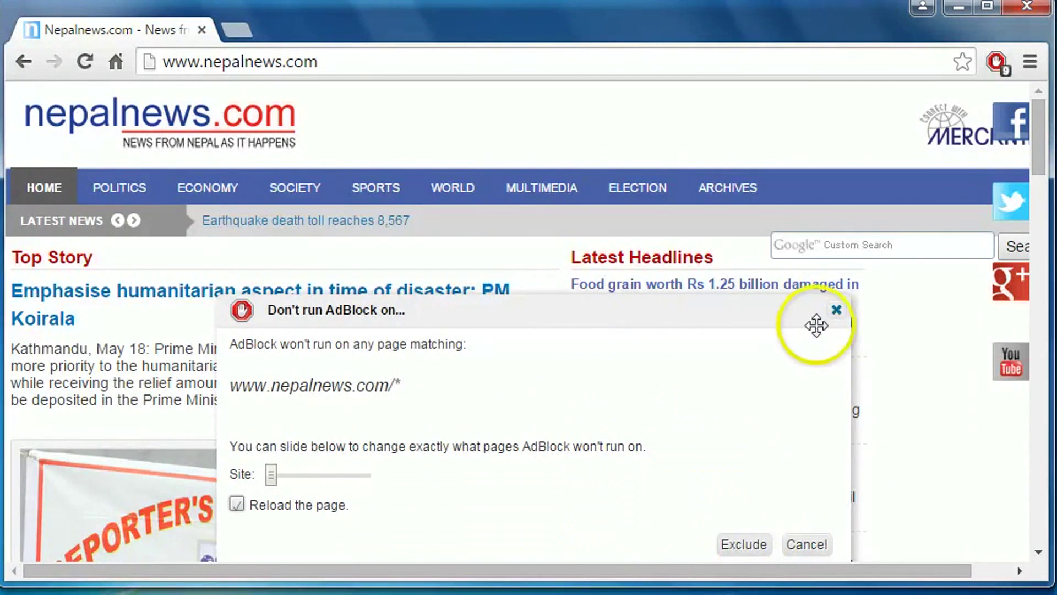
pyautogui.click(838, 315)
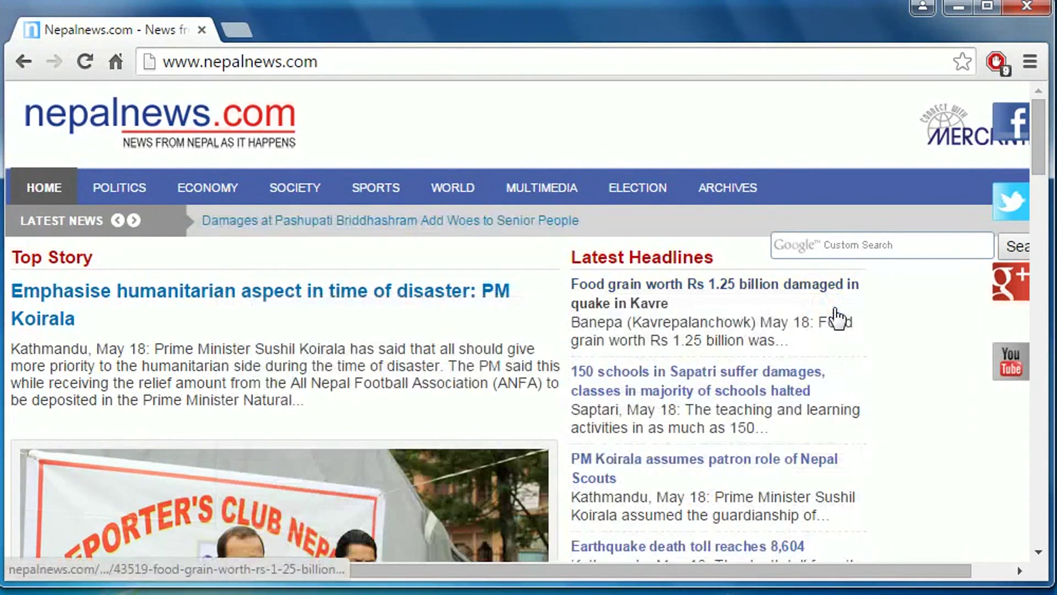
# Reload nepalnews.com so its ad banners appear again.
pyautogui.click(300, 63)
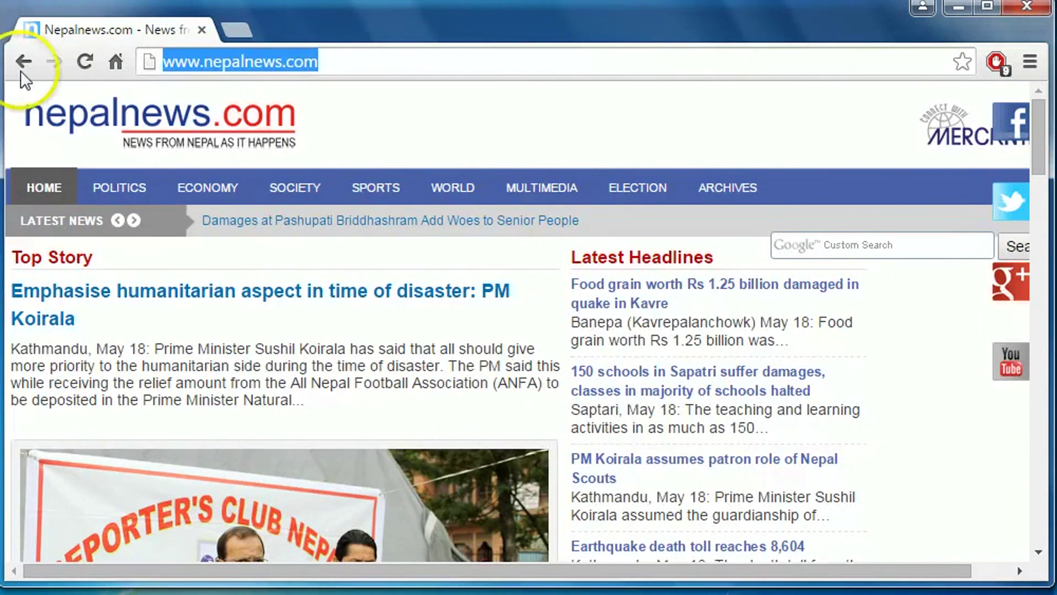
pyautogui.click(86, 62)
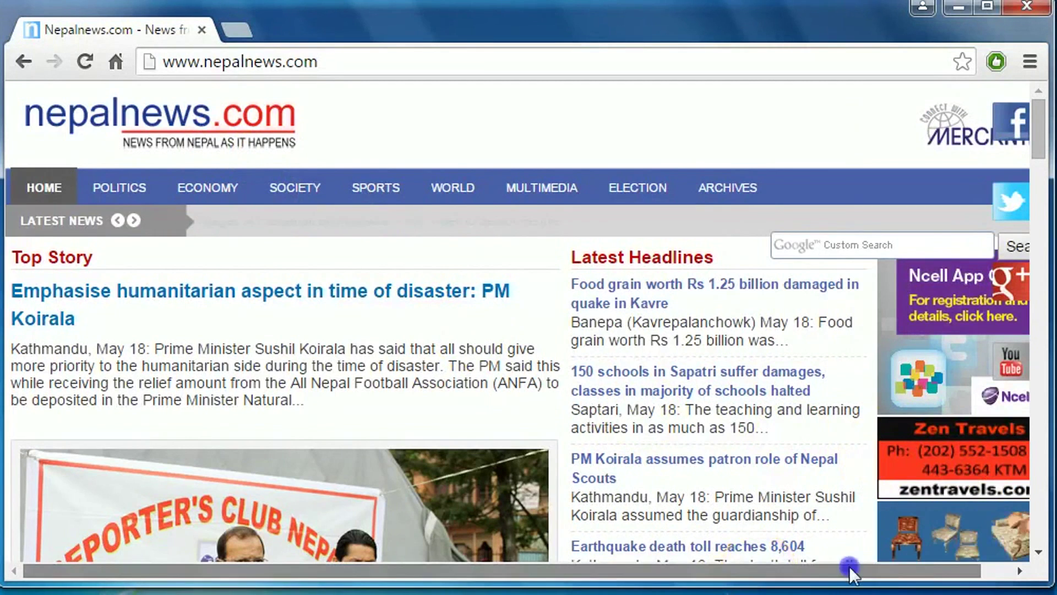
pyautogui.moveTo(849, 568); pyautogui.dragTo(933, 568)
pyautogui.scroll(-4, 909, 388)
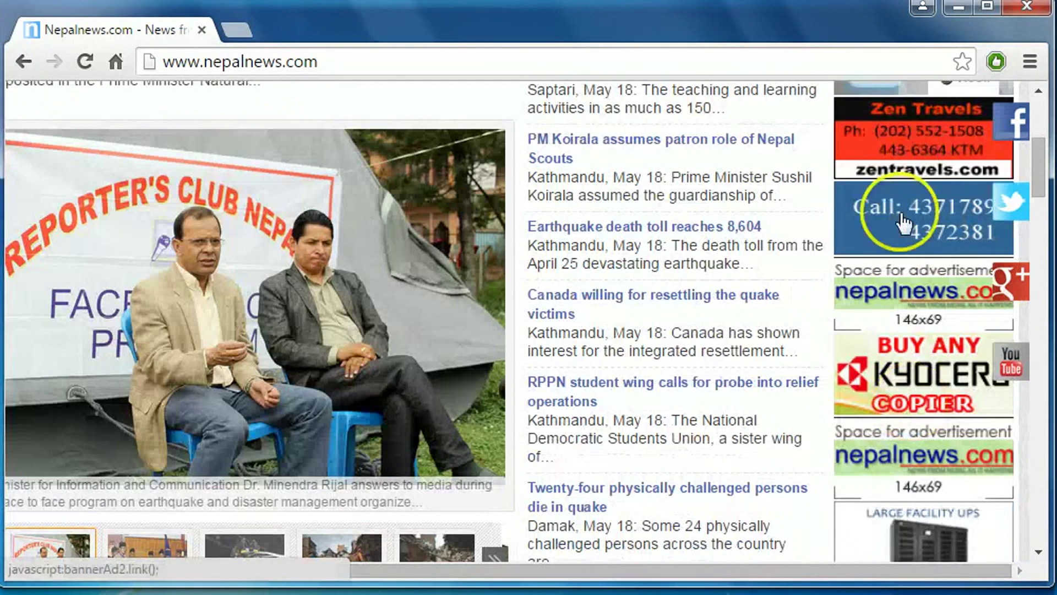